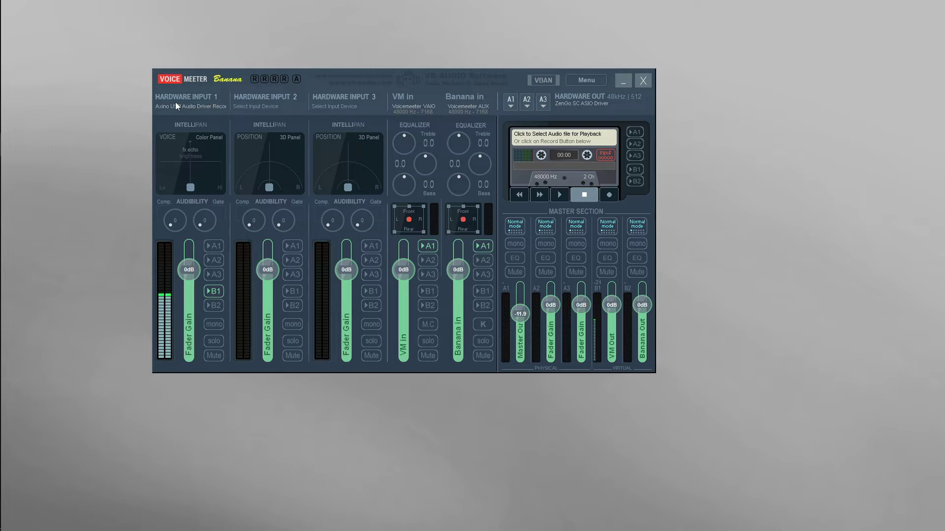
Review the device choices for Hardware Input 1 without changing the selection, and set that strip's limiter to -4.
left_click(196, 106)
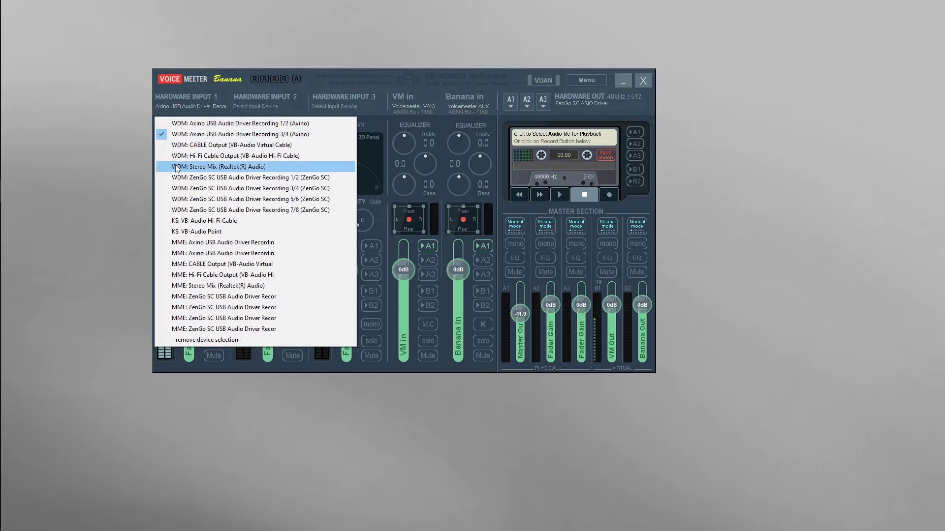
left_click(140, 239)
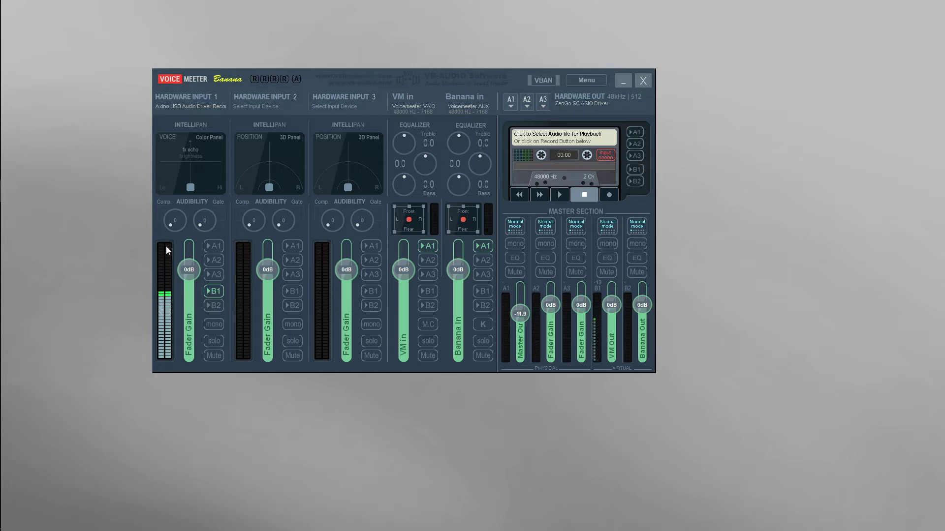
left_click_drag(166, 250, 160, 273)
Try the Hardware Input 1 voice color point at several Lo and Hi positions and return it to its centred position.
left_click_drag(193, 185, 191, 188)
left_click_drag(189, 189, 183, 199)
left_click_drag(182, 188, 191, 188)
left_click_drag(191, 187, 207, 191)
left_click_drag(206, 187, 199, 189)
left_click_drag(191, 191, 217, 190)
left_click_drag(193, 195, 191, 189)
left_click_drag(191, 188, 187, 189)
left_click(203, 187)
left_click_drag(203, 188, 192, 190)
Switch to Audacity and check which playback and recording devices are selected.
mouse_move(1, 177)
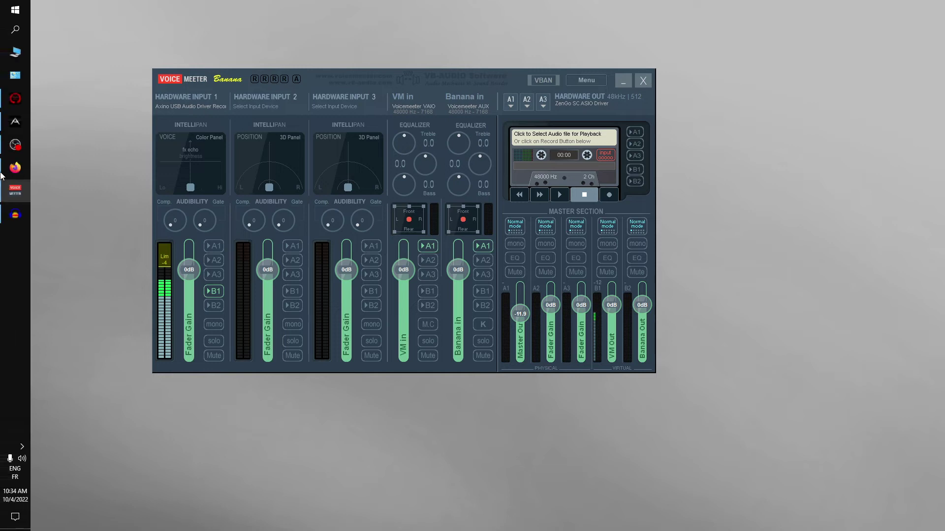
left_click(15, 216)
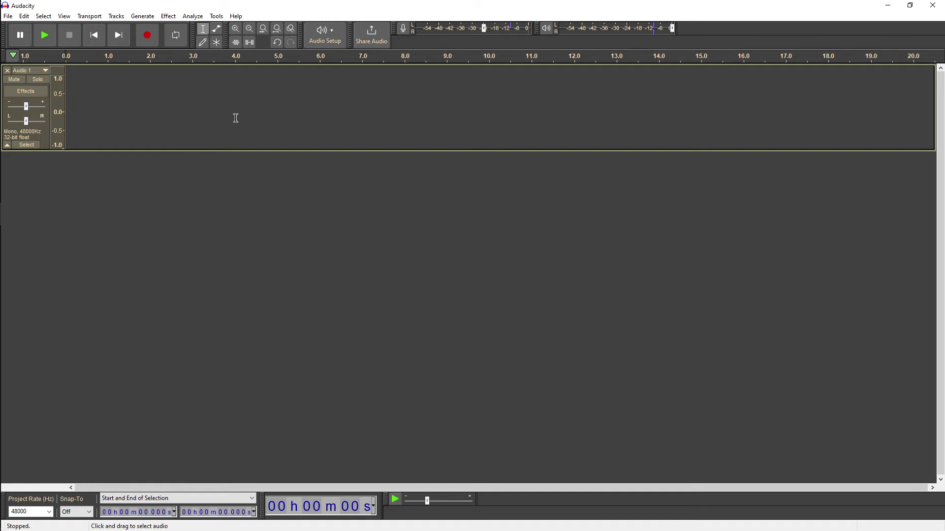
left_click(330, 47)
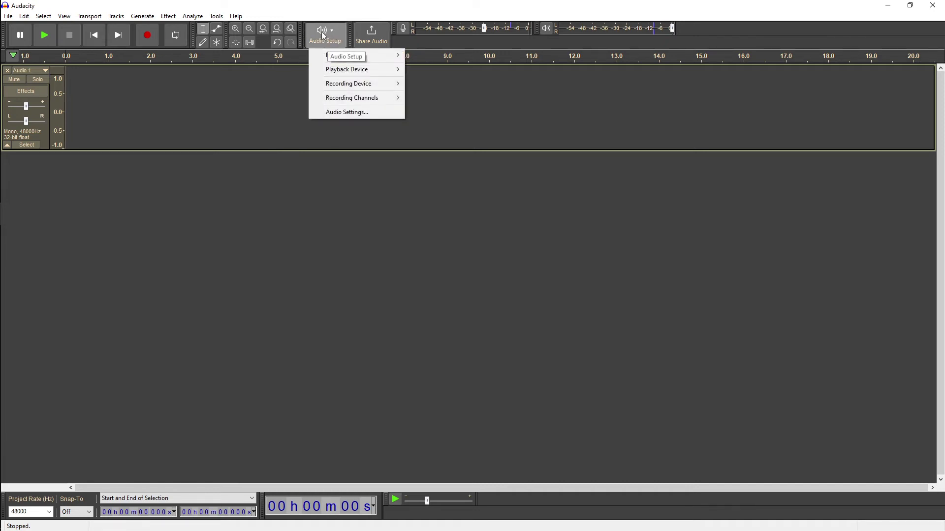
mouse_move(337, 70)
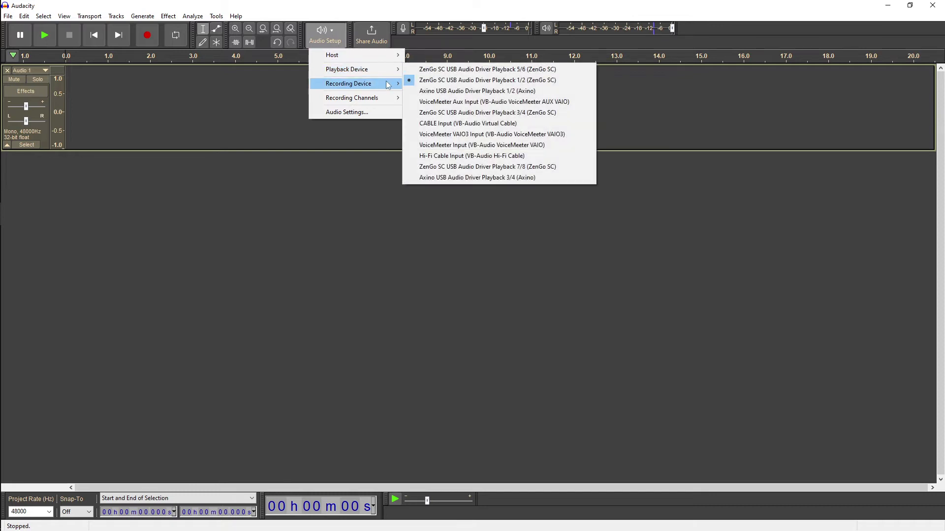
mouse_move(366, 89)
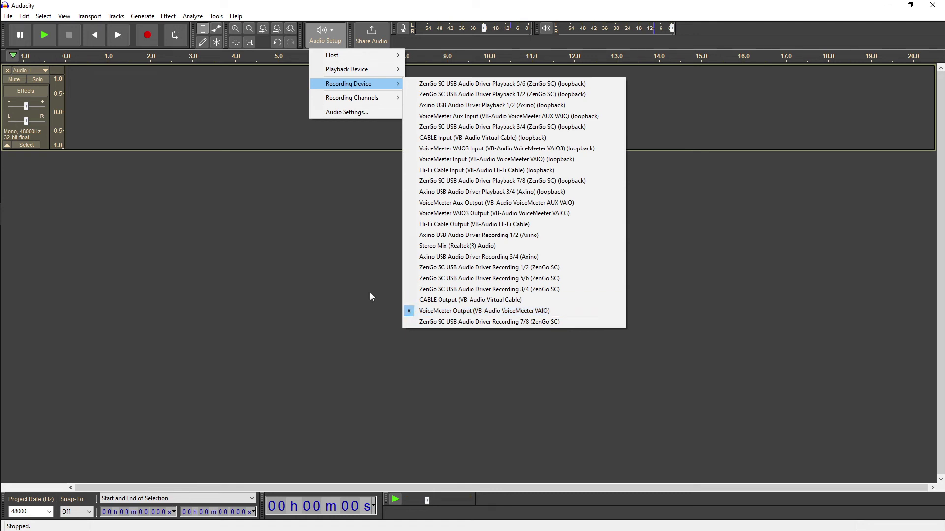
left_click(305, 286)
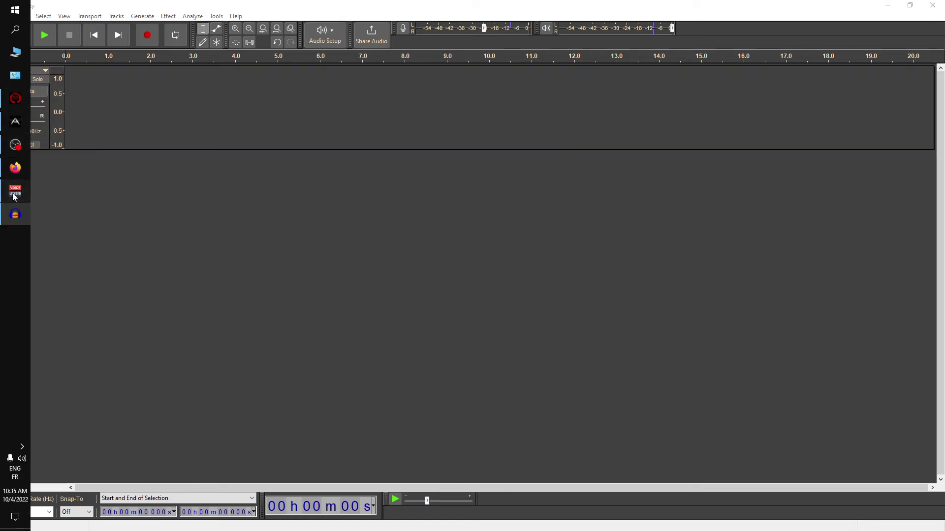
Select VoiceMeeter Output (VB-Audio VoiceMeeter VAIO) as Audacity's recording device and record about 3 seconds of voice, pausing the recording.
left_click(15, 190)
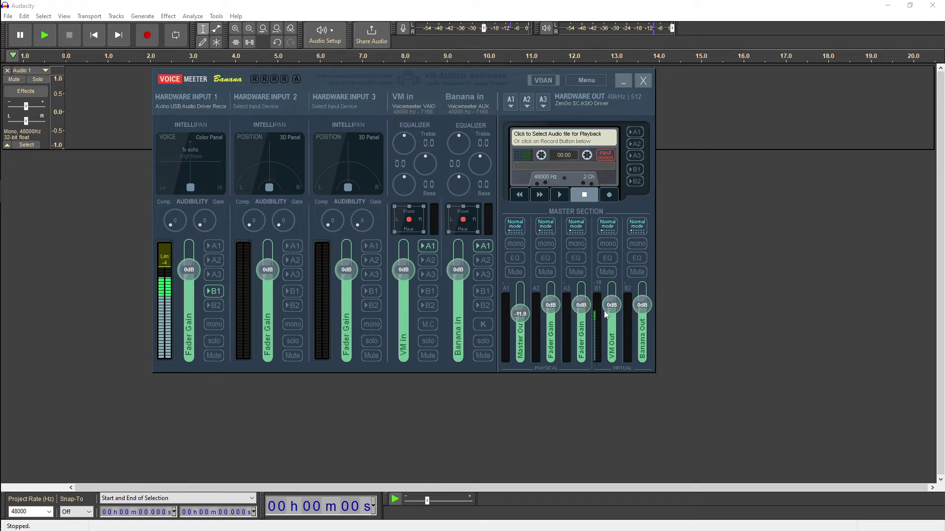
left_click(321, 44)
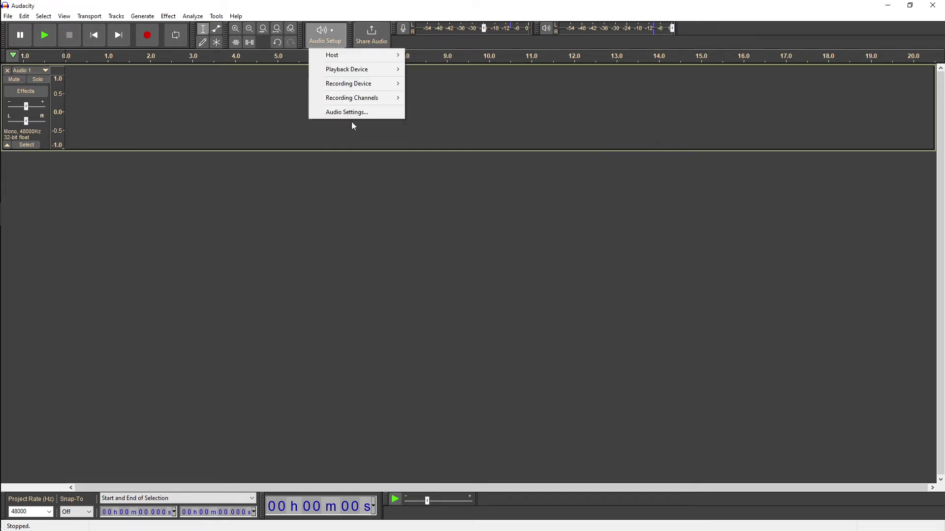
mouse_move(371, 89)
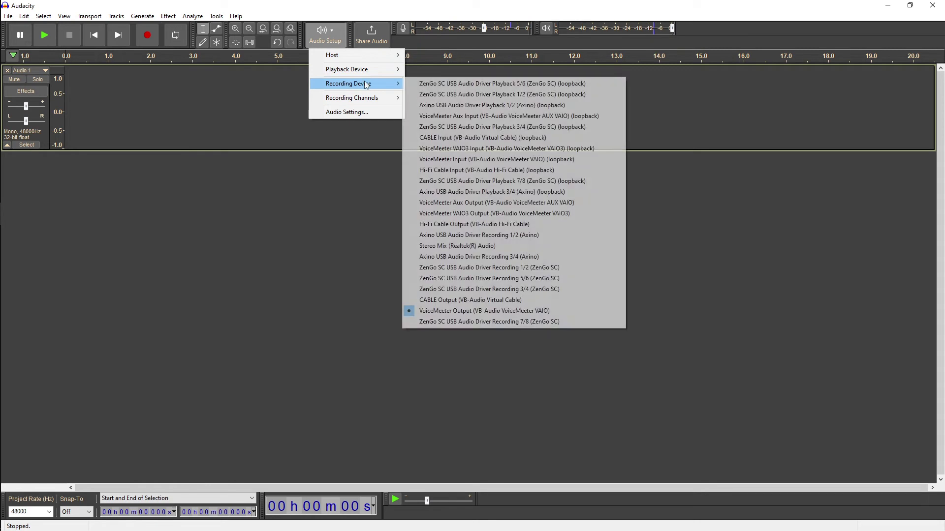
left_click(442, 311)
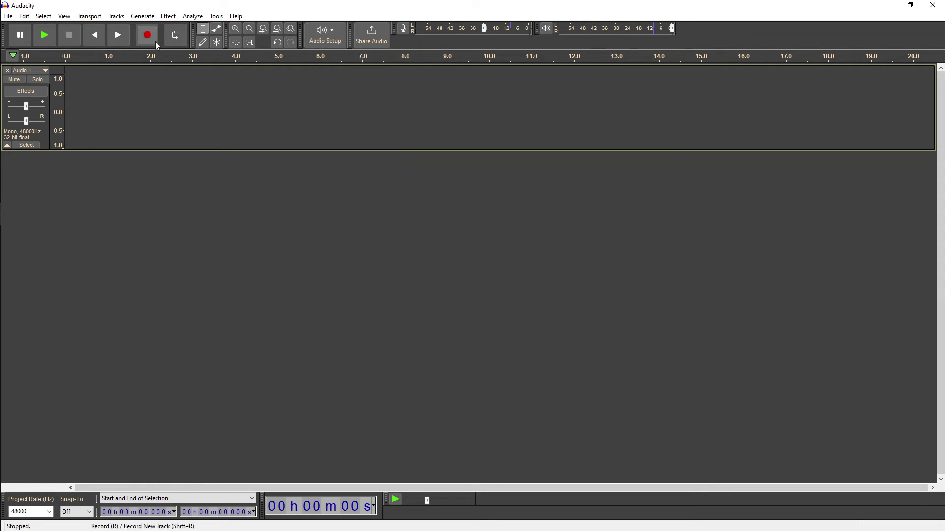
left_click(156, 42)
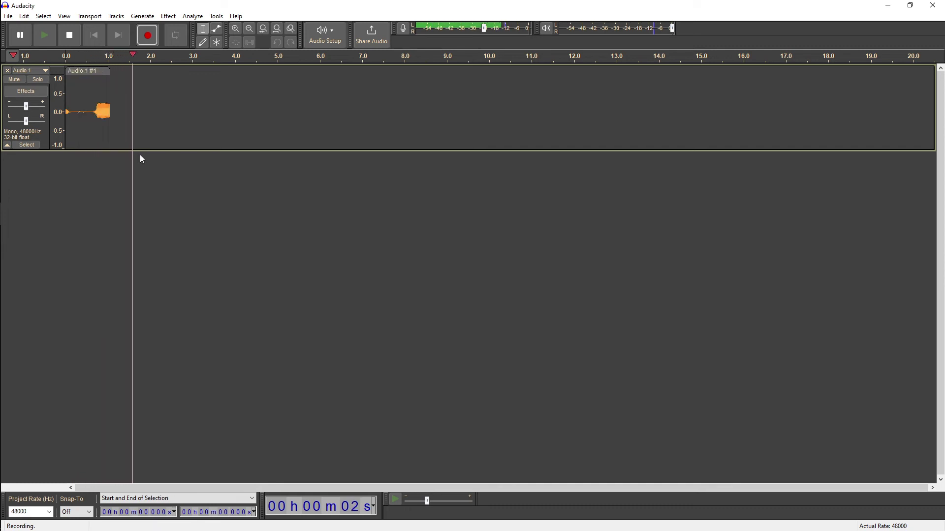
key("p")
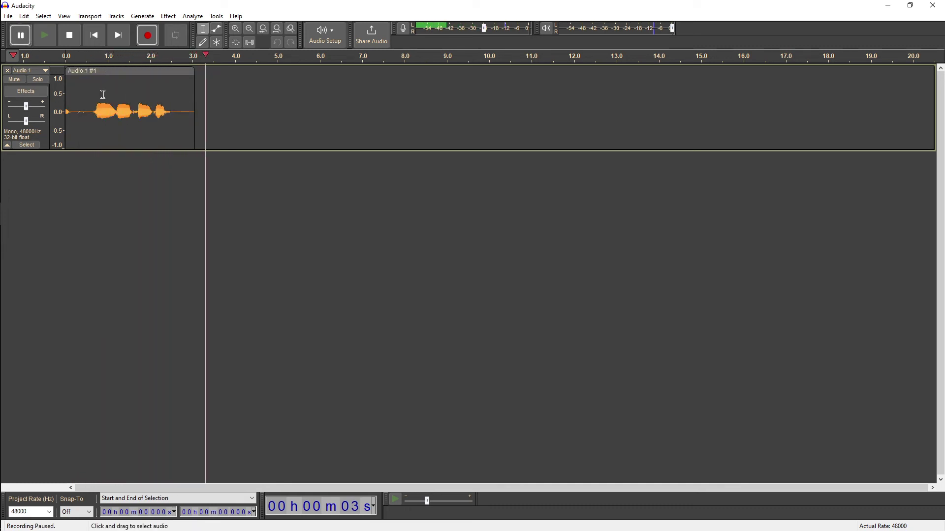
Switch to VoiceMeeter, try different voice color positions on Hardware Input 1, and leave the point slightly toward Lo and slightly raised.
mouse_move(1, 174)
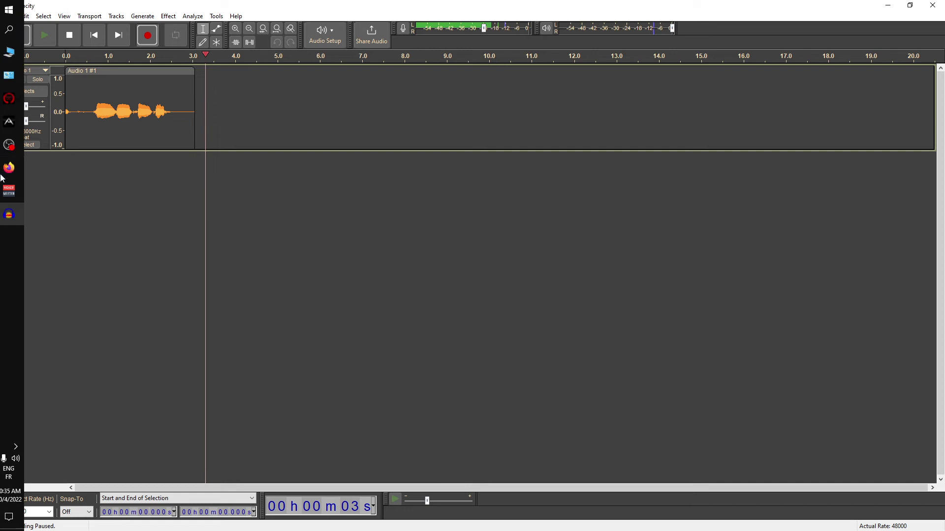
mouse_move(21, 196)
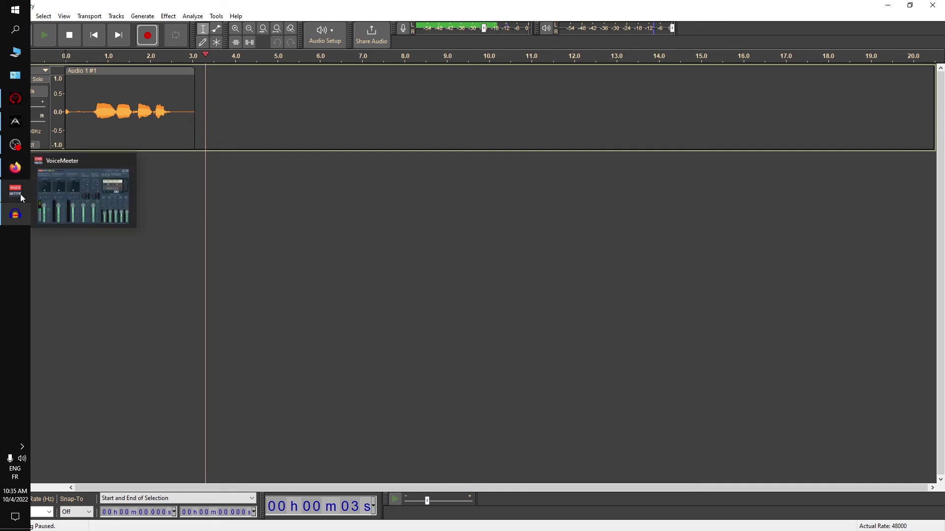
left_click(20, 193)
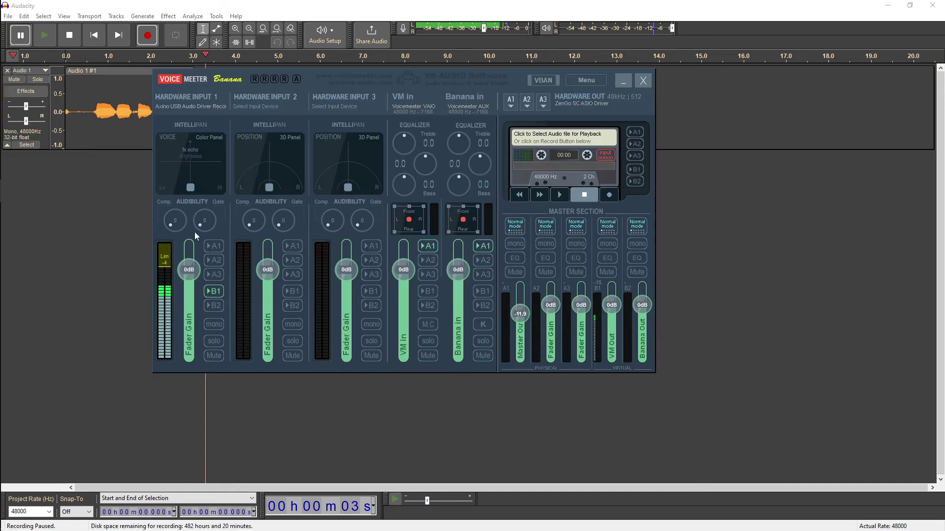
left_click_drag(190, 190, 182, 189)
left_click_drag(182, 191, 228, 166)
mouse_move(219, 166)
left_mouse_down()
mouse_move(219, 152)
mouse_move(225, 163)
left_mouse_up()
left_click_drag(186, 193, 188, 172)
left_click_drag(188, 170, 188, 193)
mouse_move(190, 190)
left_mouse_down()
mouse_move(189, 169)
mouse_move(183, 182)
left_mouse_up()
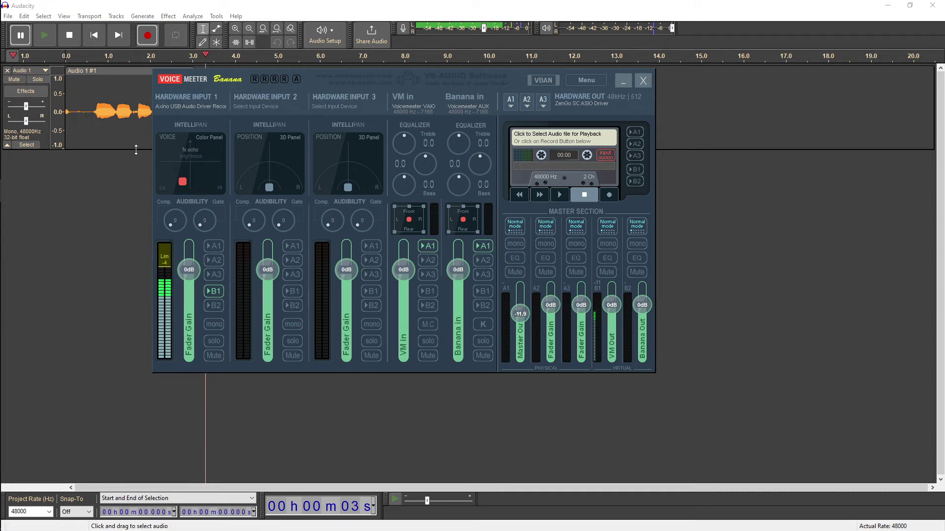
left_click_drag(312, 77, 427, 97)
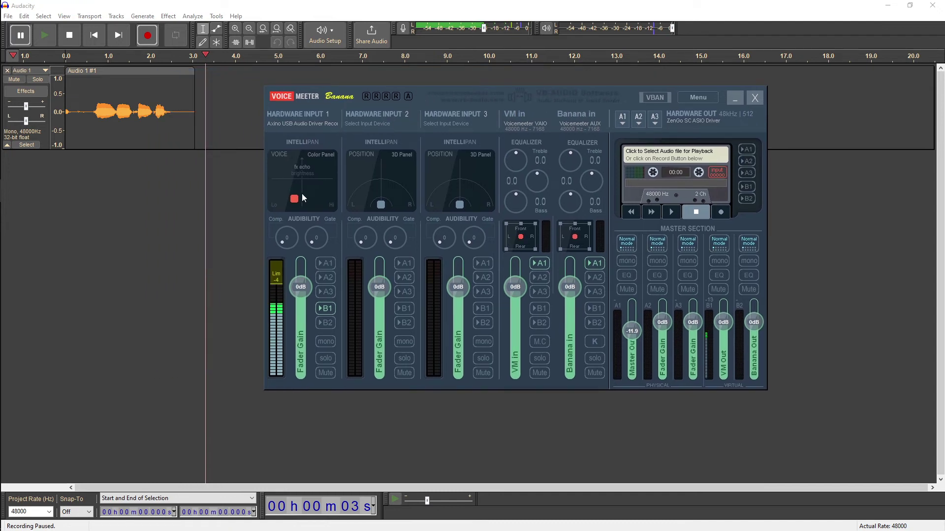
left_click_drag(294, 198, 293, 198)
Record a second voice sample in Audacity up to about 6 seconds, and shift VoiceMeeter's Hardware Input 1 color point toward Hi.
left_click(22, 45)
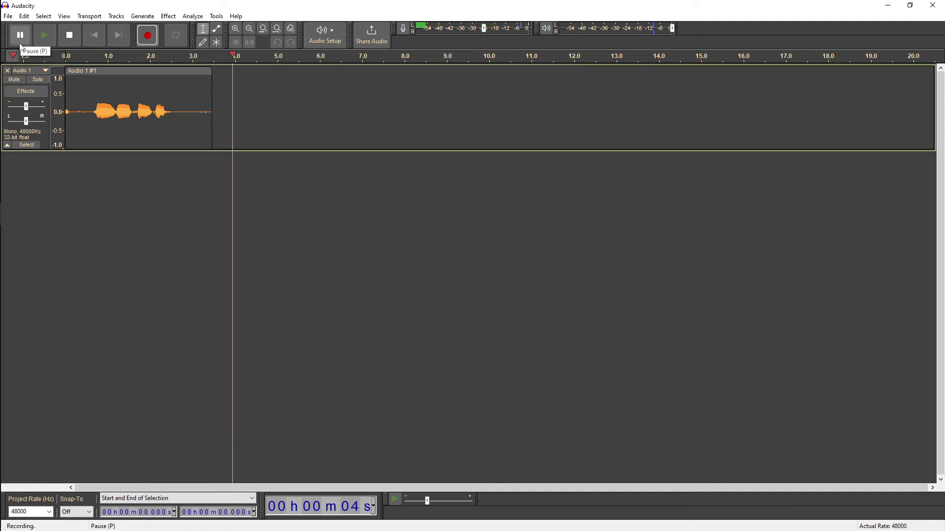
left_click(20, 41)
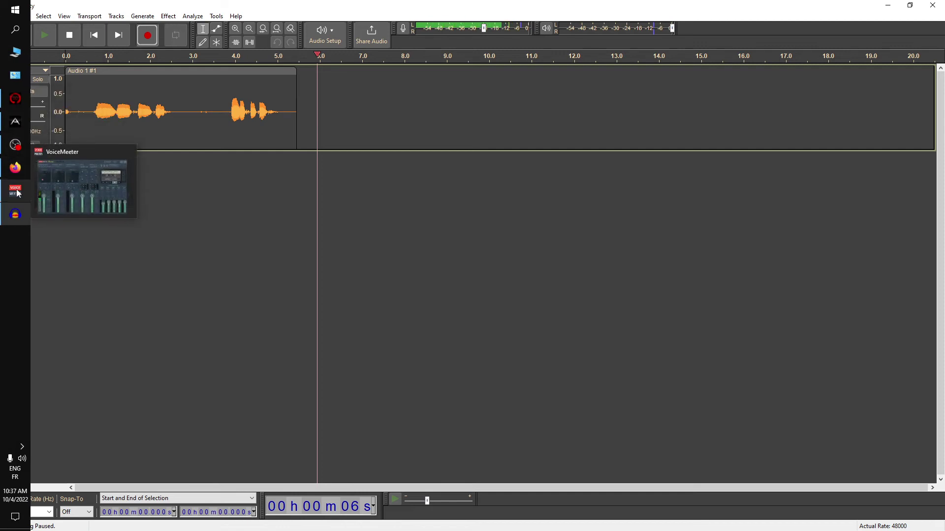
left_click(13, 145)
left_click_drag(293, 201, 319, 204)
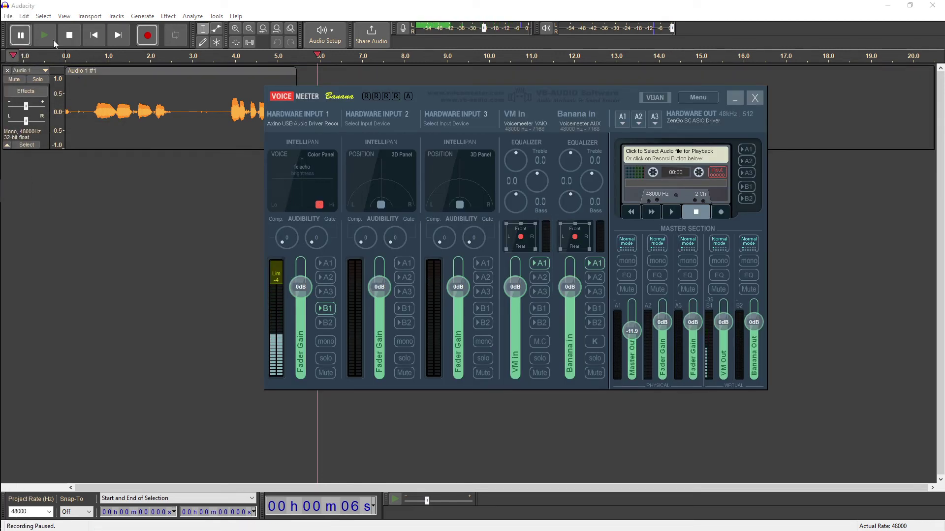
Record a third voice sample in Audacity up to about 9 seconds, stop recording, and play the three samples back.
left_click(27, 40)
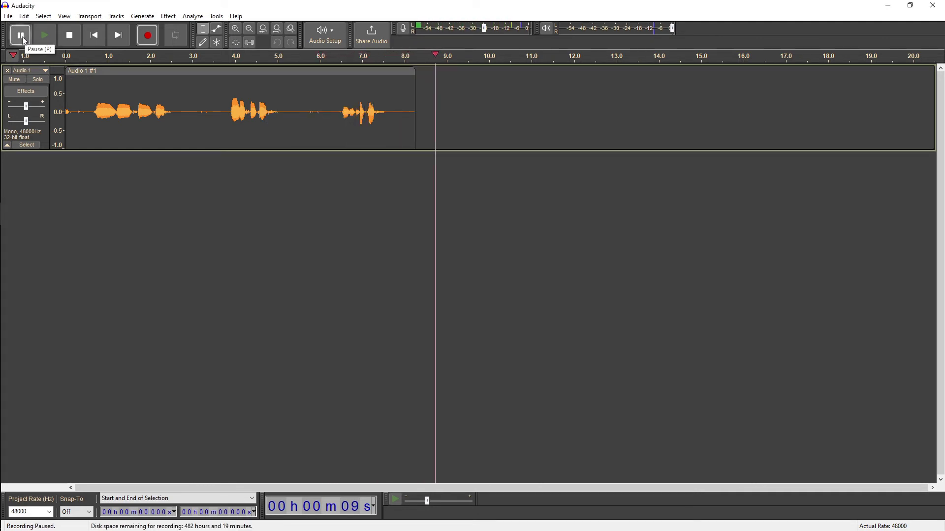
left_click(70, 35)
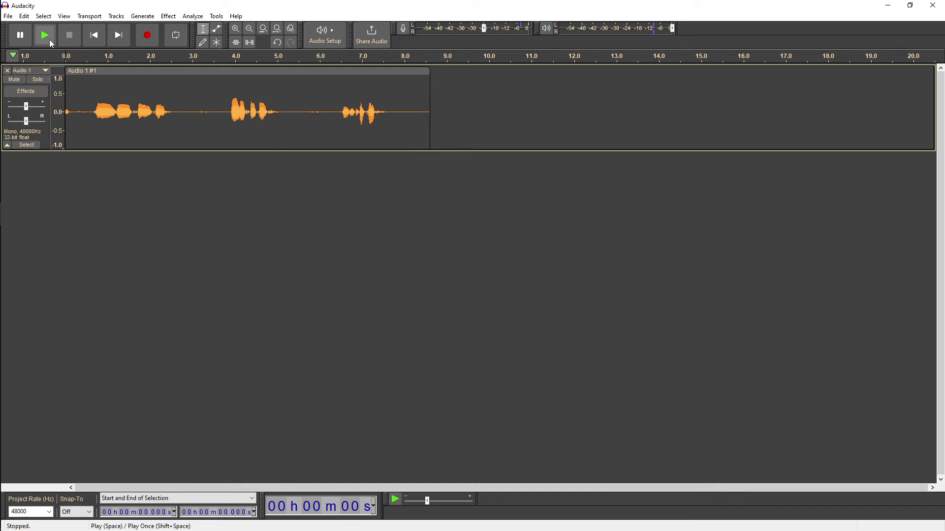
left_click(49, 40)
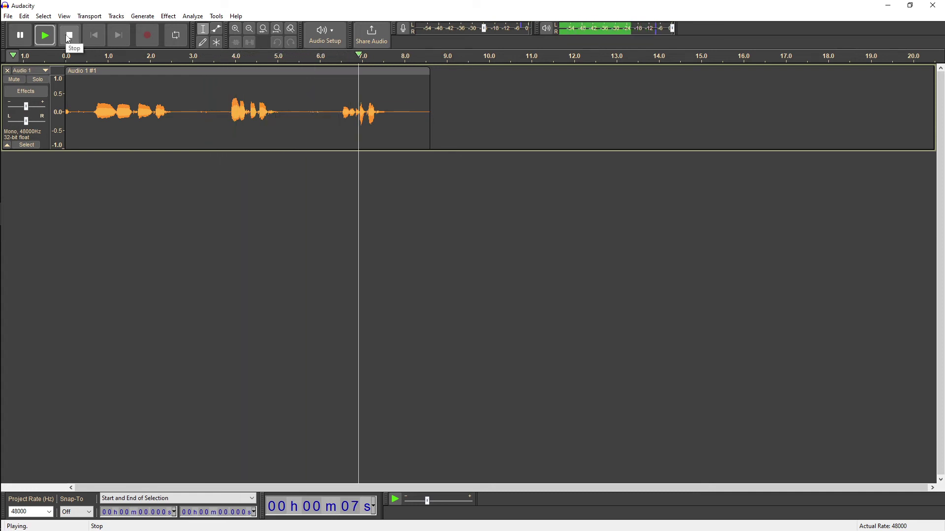
left_click(69, 36)
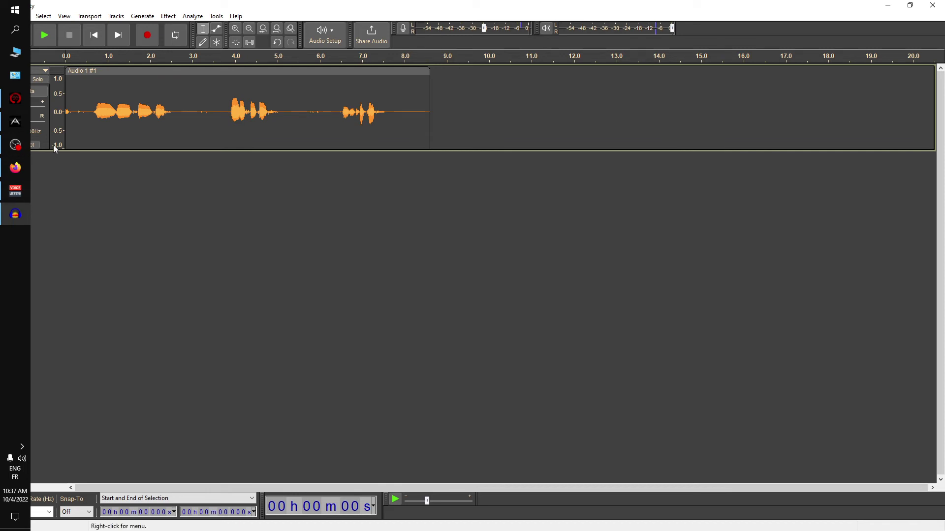
Return to VoiceMeeter, place the Hardware Input 1 color point slightly toward Lo, and set its compressor to 1.9.
left_click(12, 192)
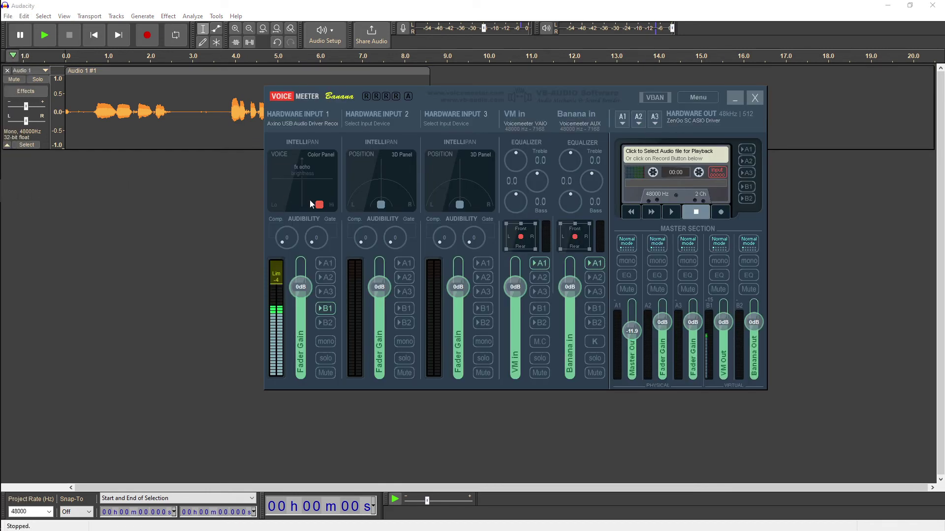
left_click_drag(318, 201, 292, 197)
left_click_drag(285, 243, 289, 235)
scroll(283, 239, "up", 2)
scroll(280, 238, "down", 1)
scroll(281, 240, "down", 1)
scroll(279, 240, "up", 2)
left_click_drag(282, 241, 265, 238)
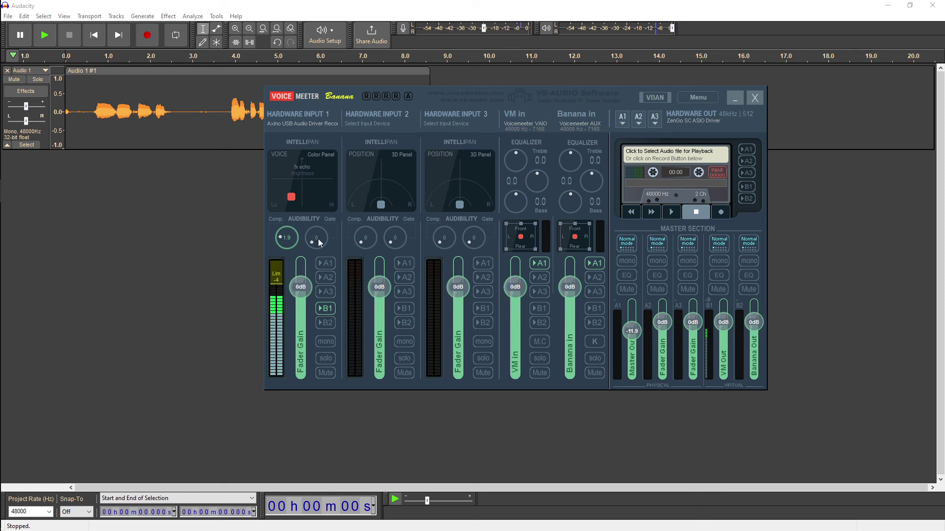
Set the Hardware Input 1 noise gate to 3.0 and keep the VoiceMeeter window in front.
left_click_drag(318, 239, 334, 218)
scroll(322, 234, "up", 2)
scroll(322, 235, "up", 4)
scroll(321, 233, "down", 1)
left_click_drag(319, 238, 317, 249)
left_click(198, 286)
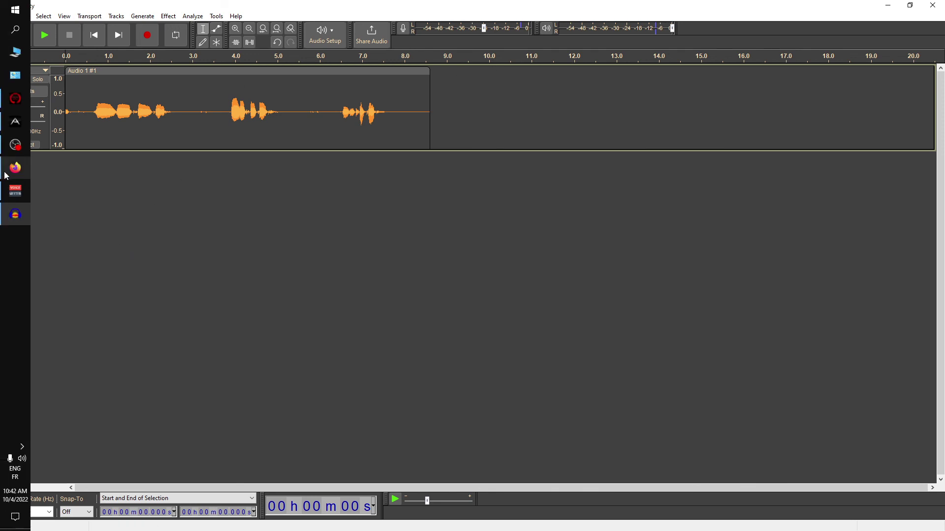
left_click(15, 190)
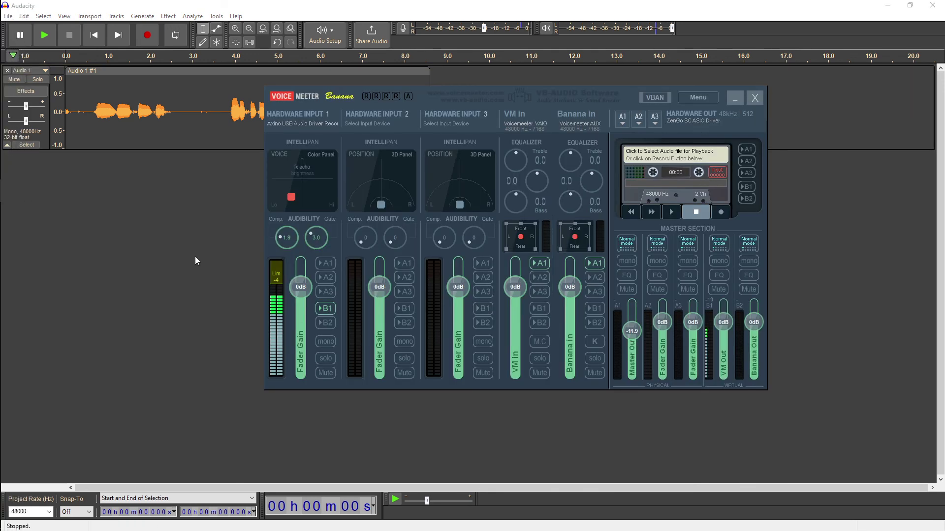